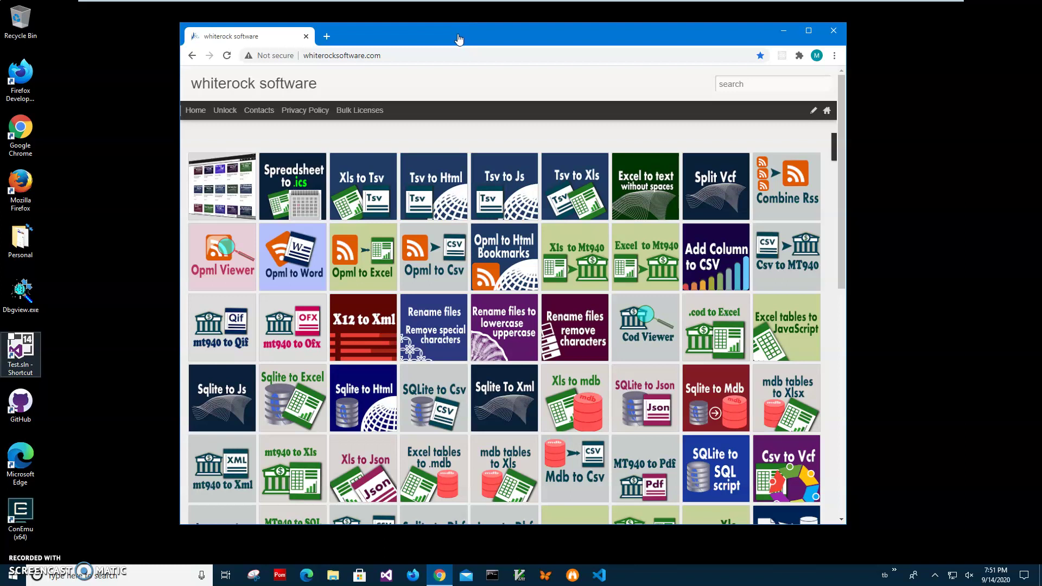
# Search the whiterock site for 'tsv to h' to filter the tool tiles
pyautogui.click(741, 85)
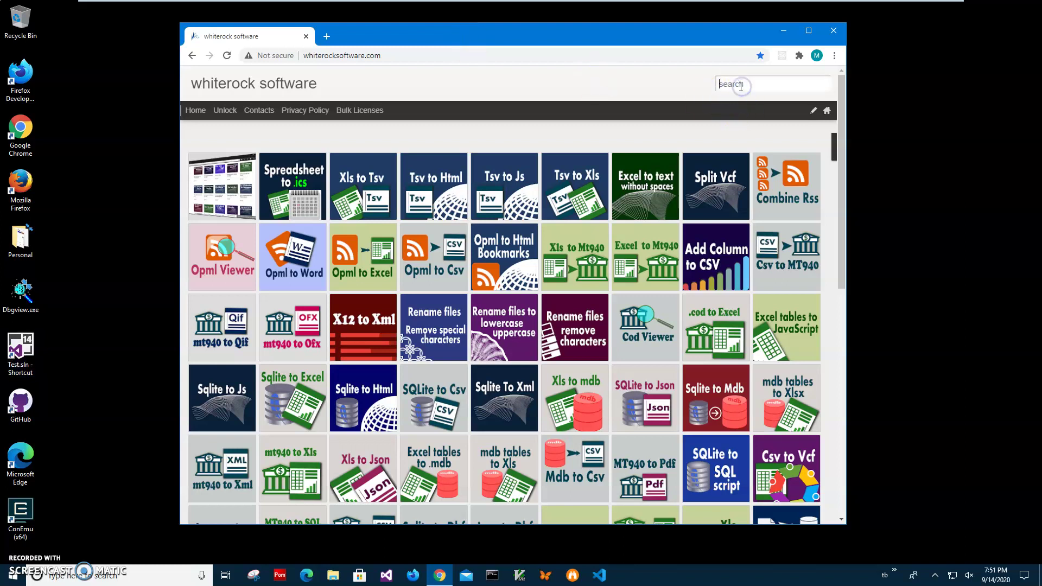
pyautogui.write('tsv to')
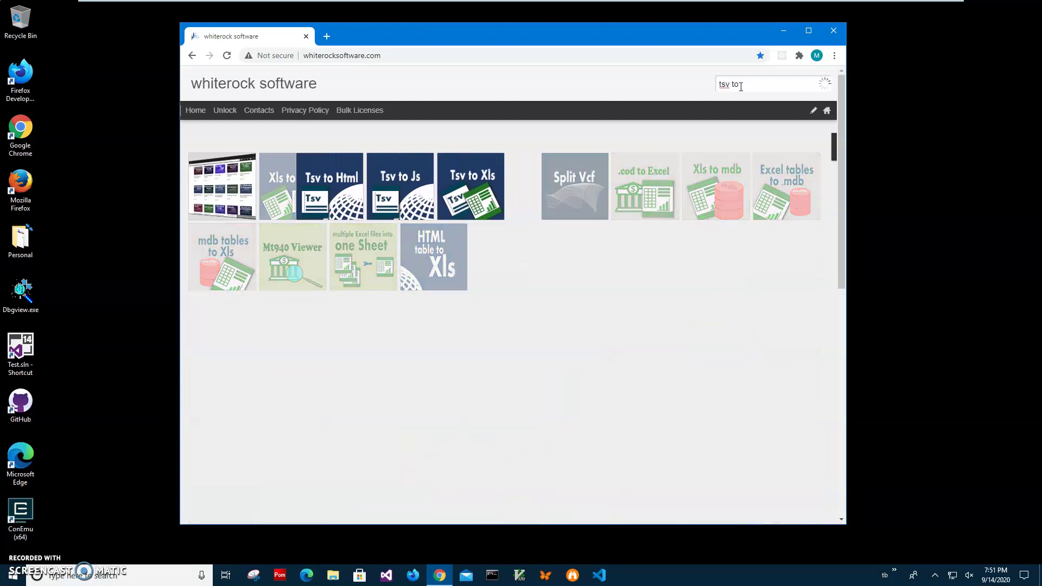
pyautogui.write(' h')
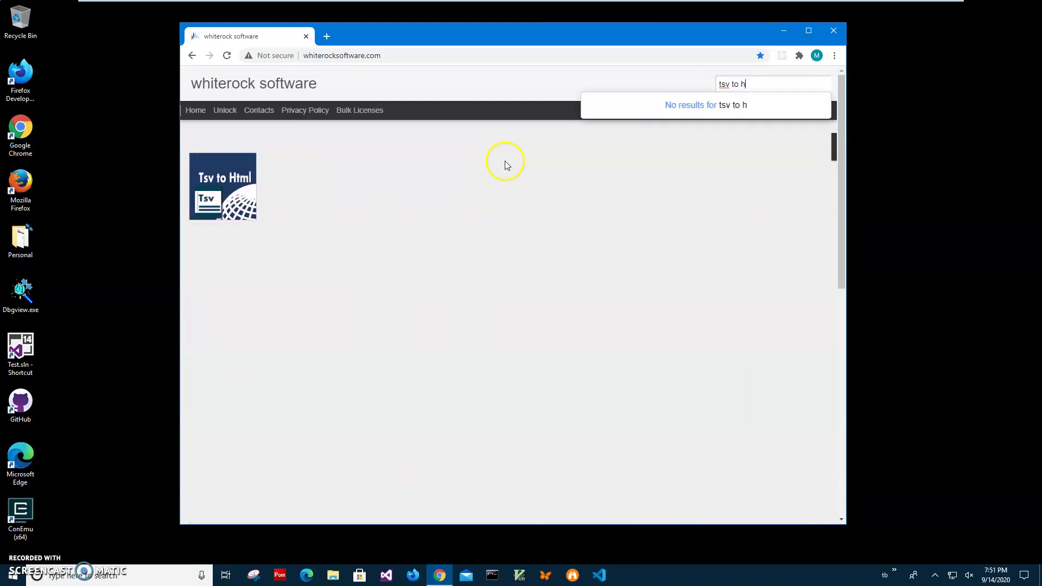
# Download TsvToHtmlSetup.zip from the Tsv to Html post and open it
pyautogui.click(232, 186)
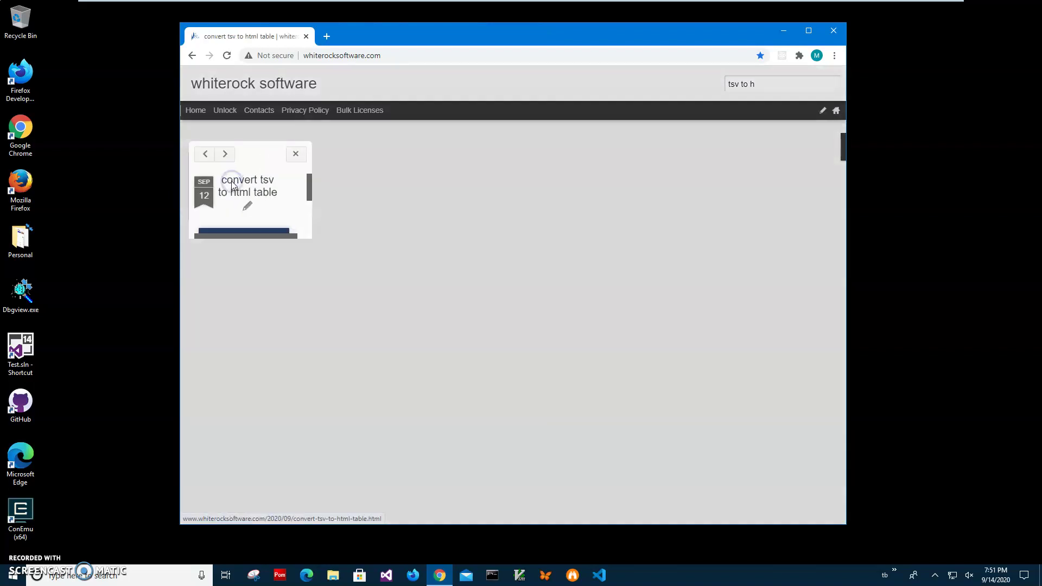
pyautogui.click(480, 188)
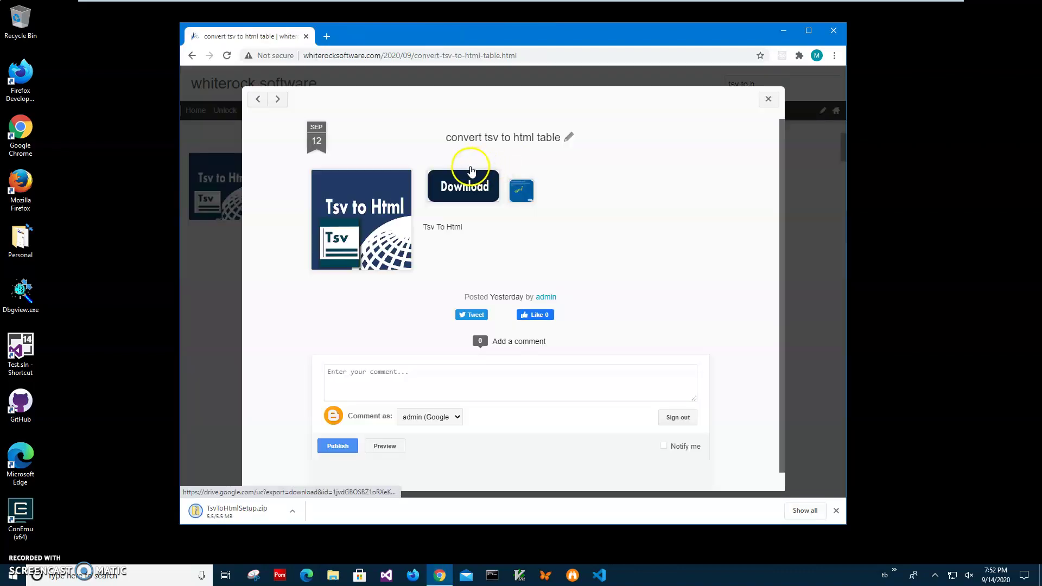
pyautogui.click(249, 514)
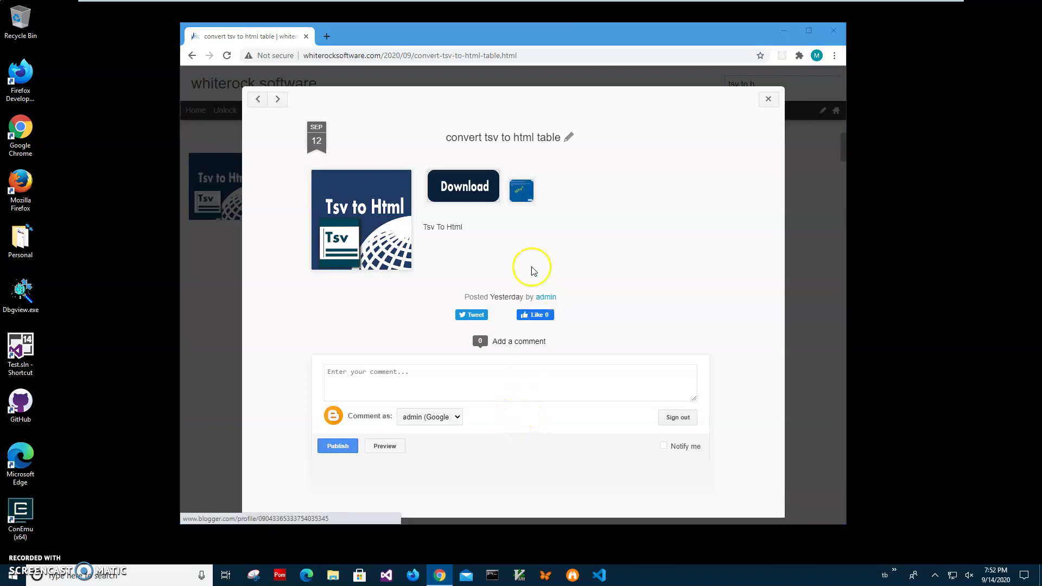
# Launch TsvToHtmlSetup.msi and let it run anyway past the unrecognized-app warning
pyautogui.click(394, 155)
pyautogui.doubleClick(394, 155)
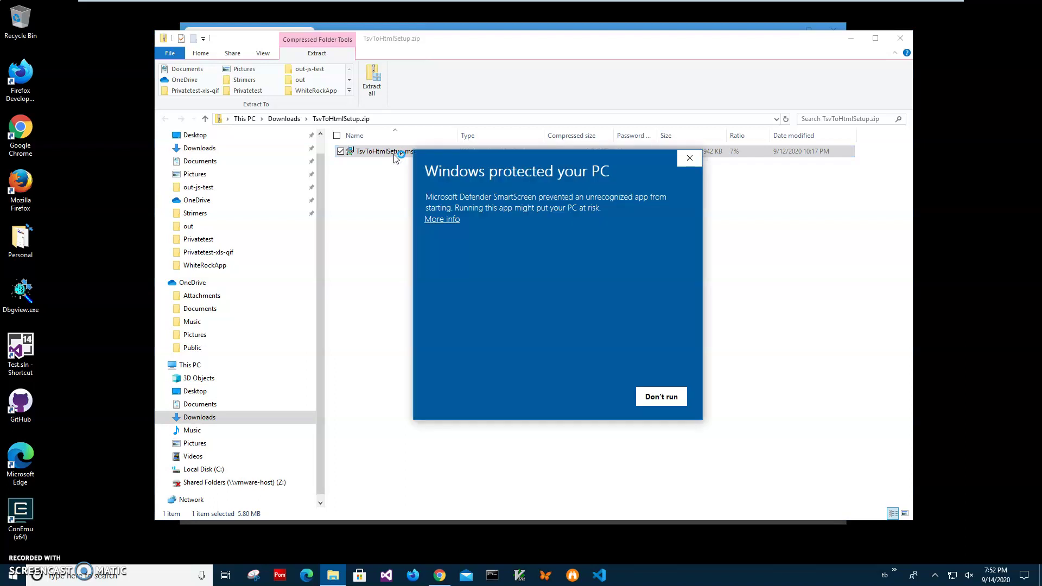
pyautogui.click(434, 219)
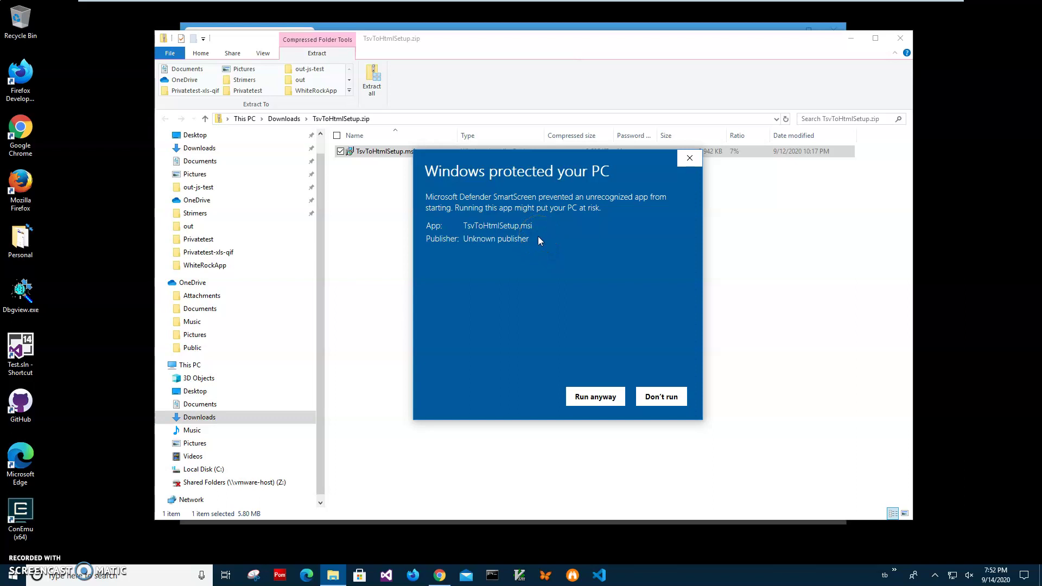
pyautogui.tripleClick(428, 238)
pyautogui.click(575, 372)
pyautogui.click(595, 397)
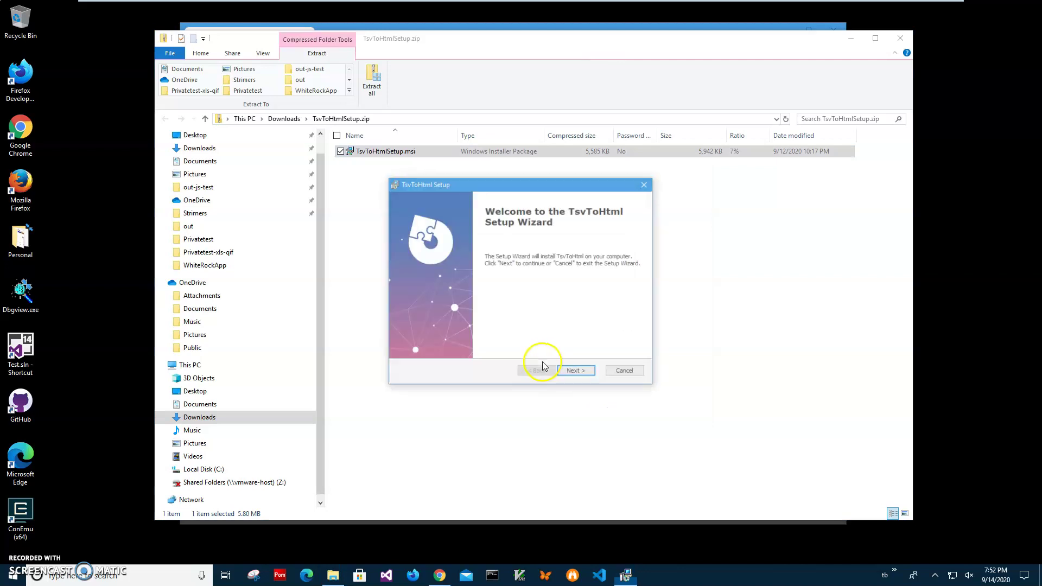
# Complete the setup wizard with the default folder, approving the admin prompt
pyautogui.click(574, 371)
pyautogui.click(576, 372)
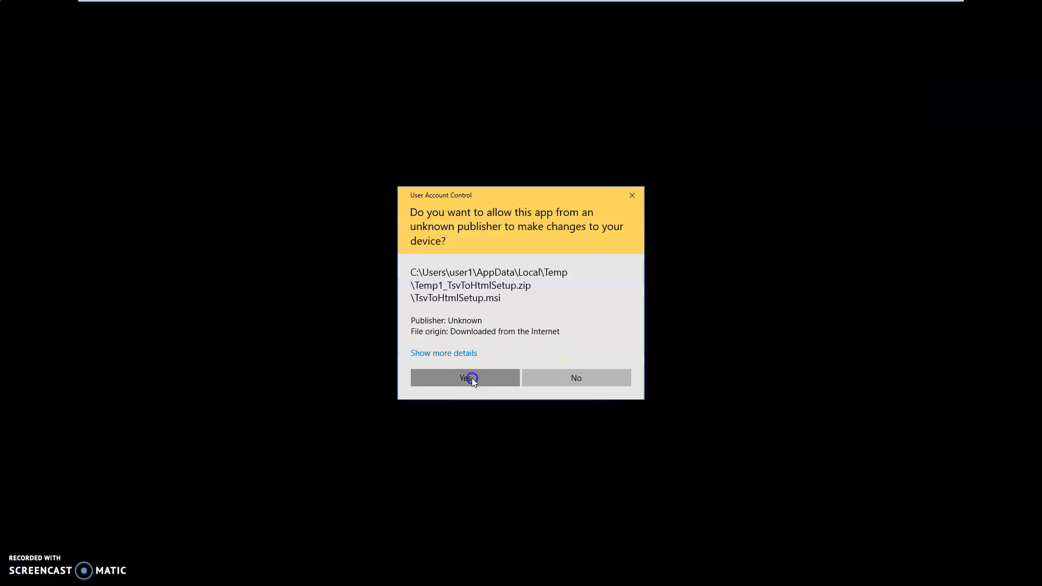
pyautogui.click(473, 375)
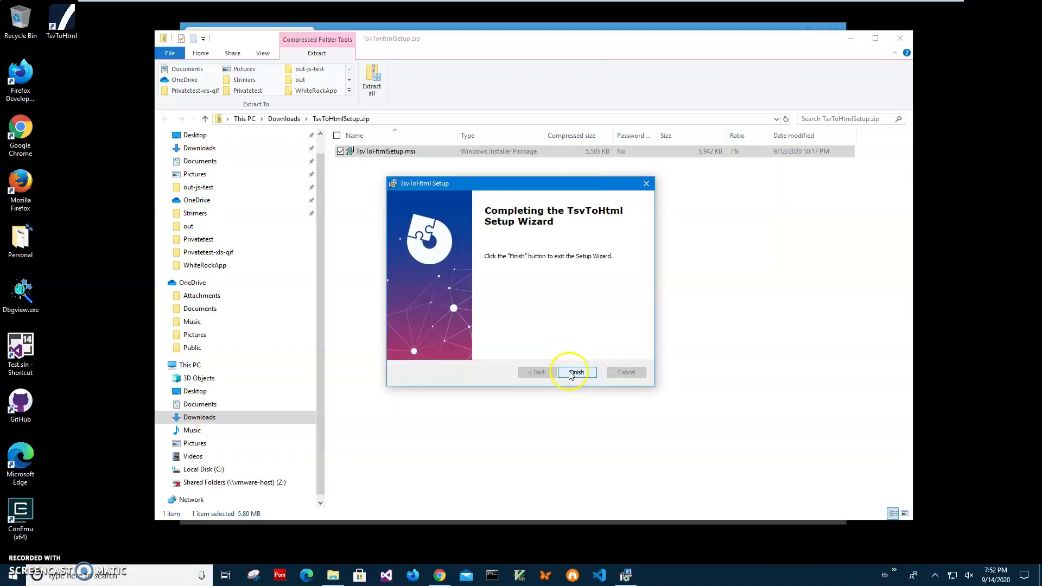
pyautogui.click(575, 371)
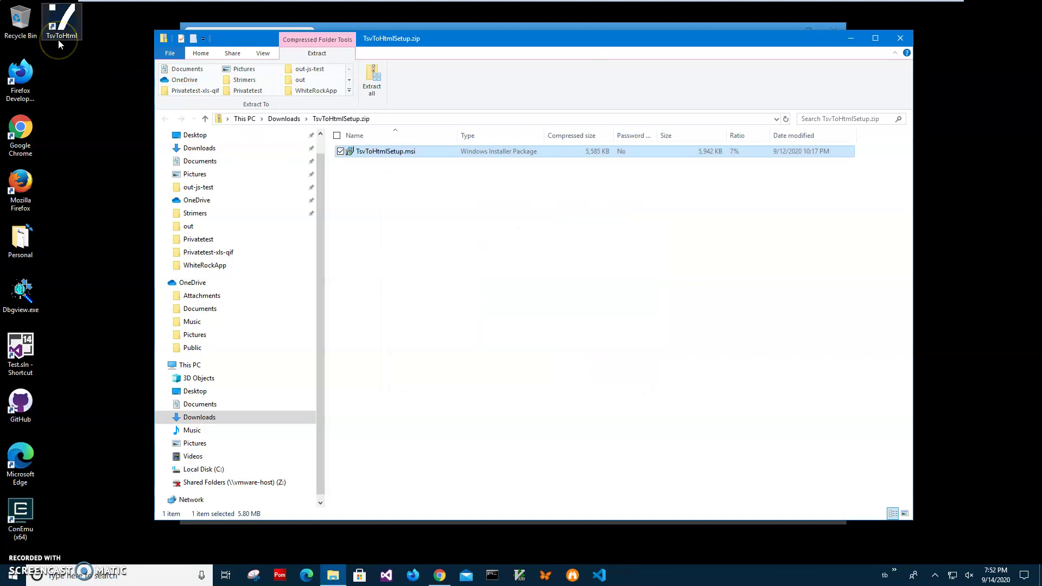
# Close the zip folder and Chrome, then launch TsvToHtml from its desktop shortcut
pyautogui.click(899, 38)
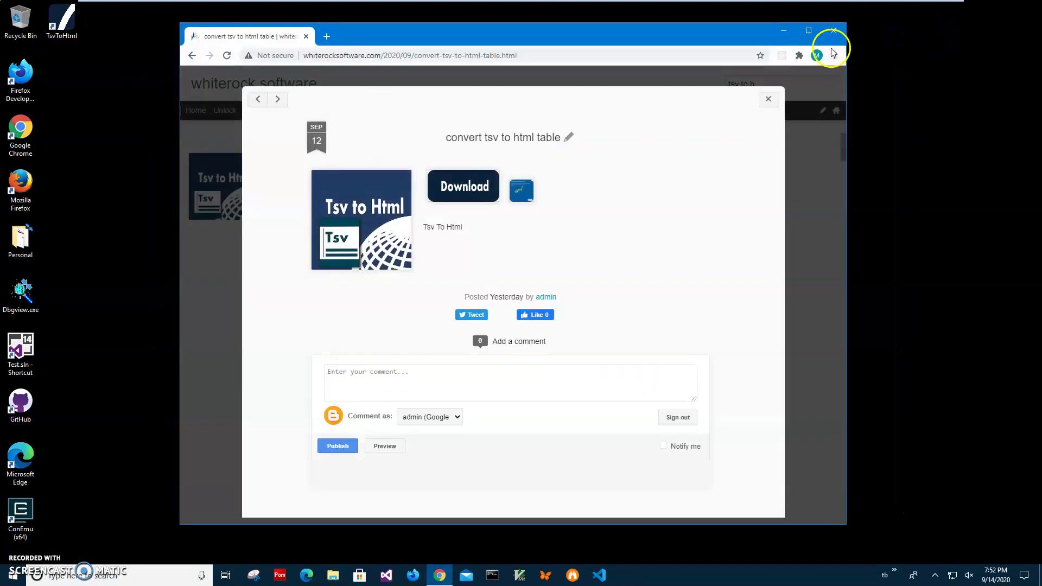
pyautogui.click(834, 31)
pyautogui.click(67, 30)
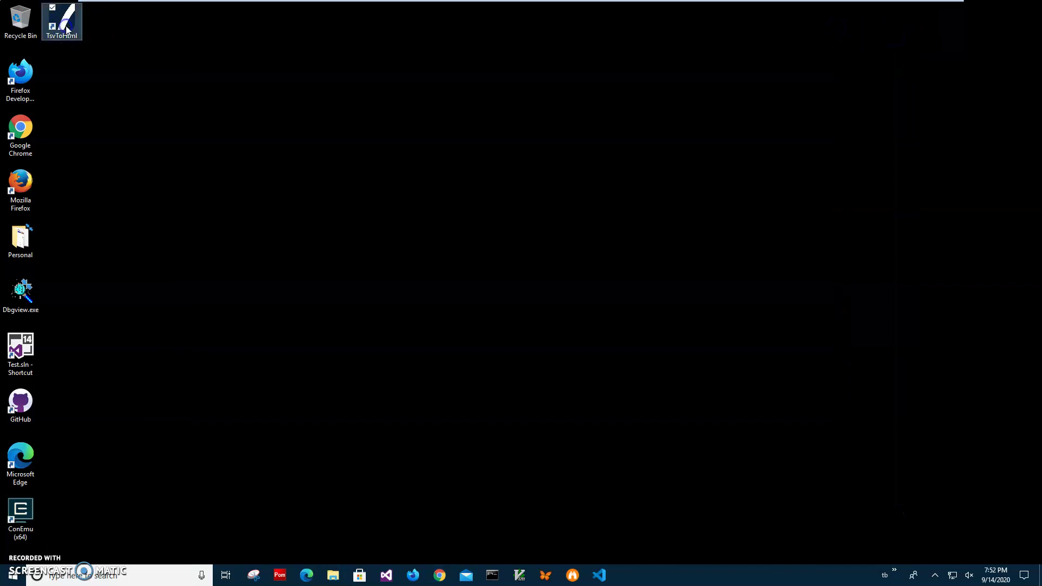
pyautogui.doubleClick(67, 30)
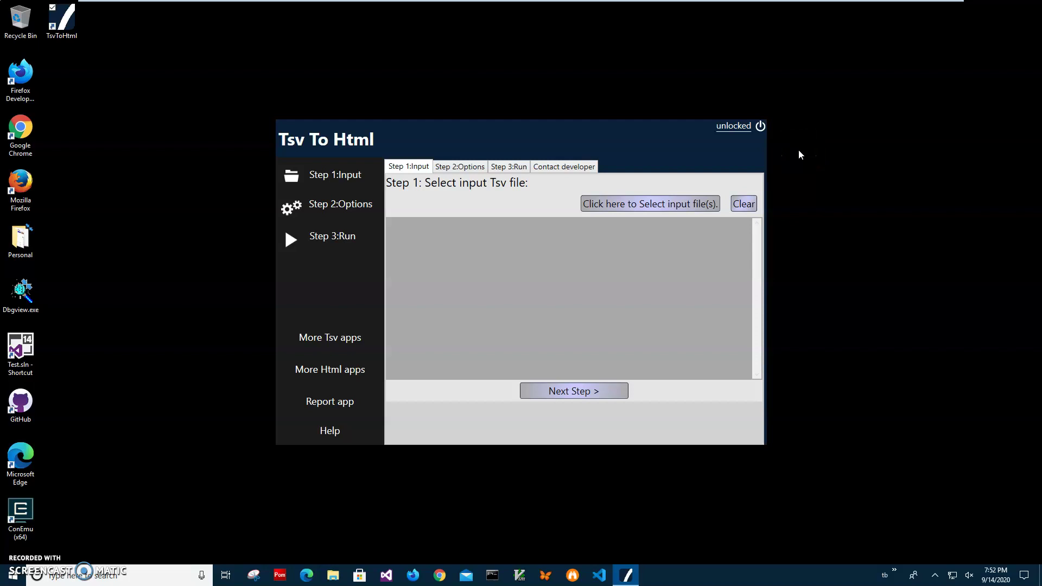
# Select States.tsv from Documents as the input file
pyautogui.click(639, 210)
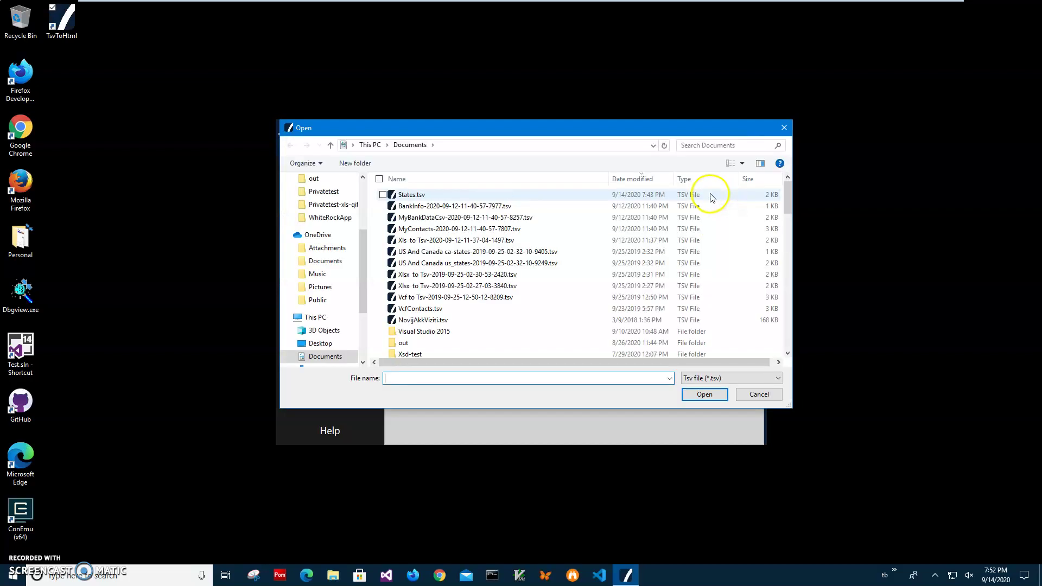
pyautogui.click(414, 199)
pyautogui.click(705, 394)
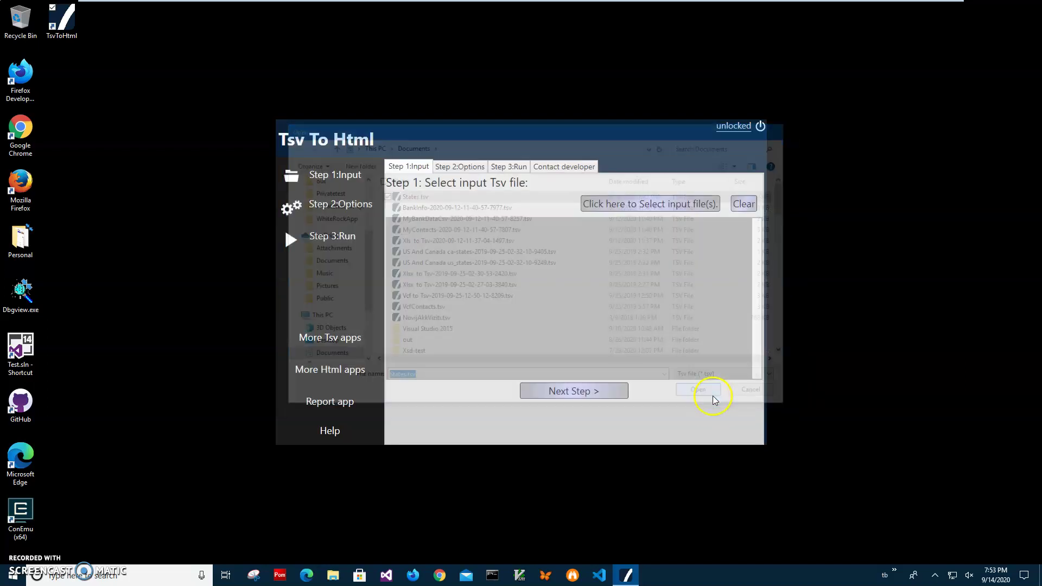
pyautogui.click(596, 393)
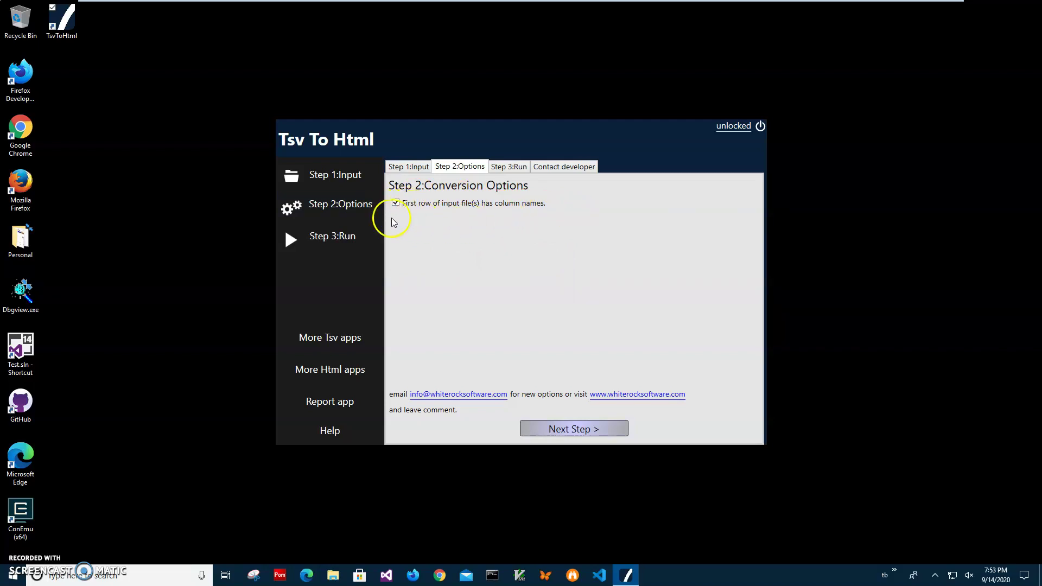
pyautogui.click(564, 428)
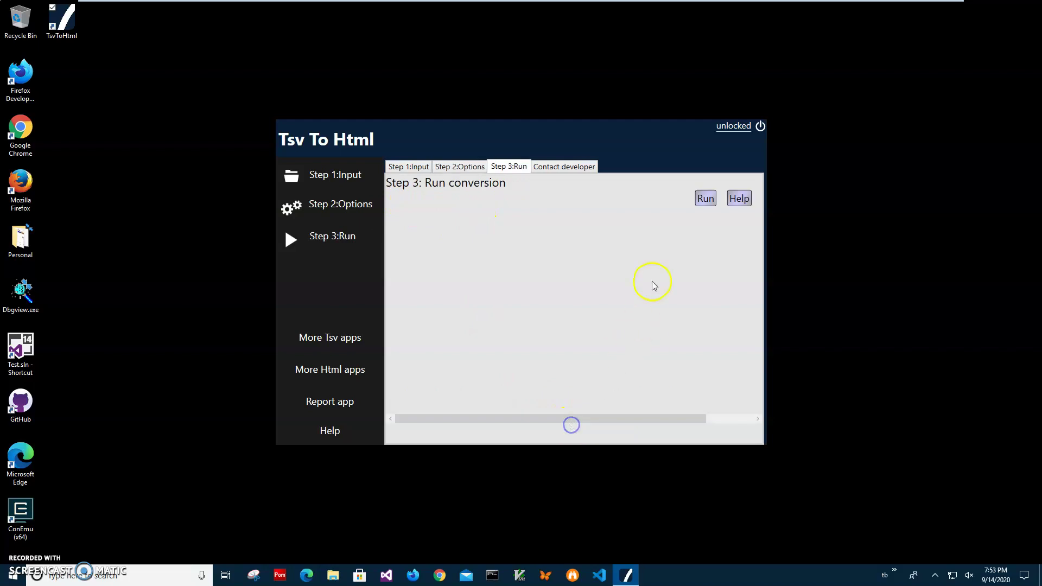
pyautogui.click(704, 199)
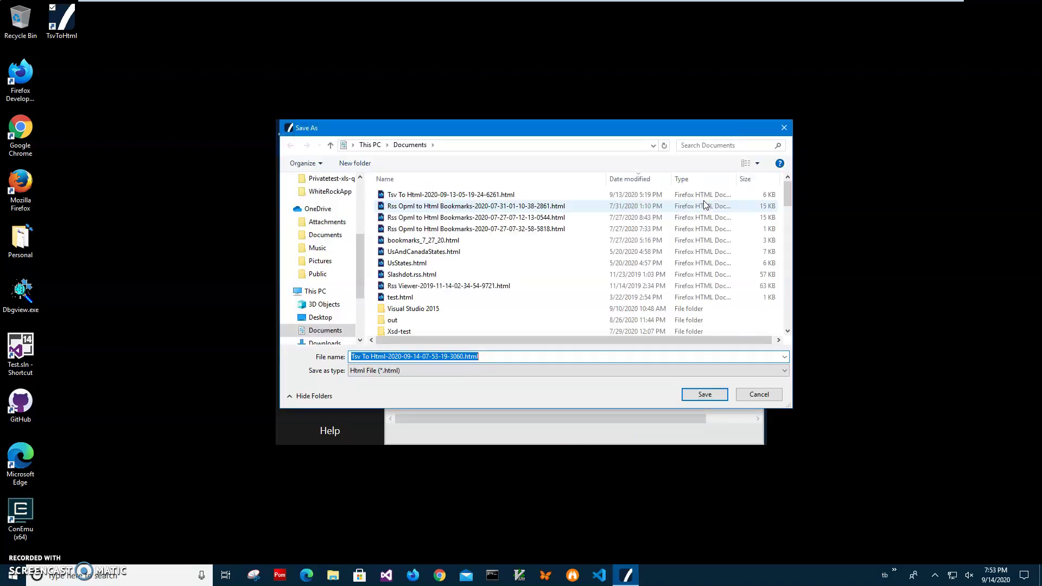
pyautogui.click(432, 358)
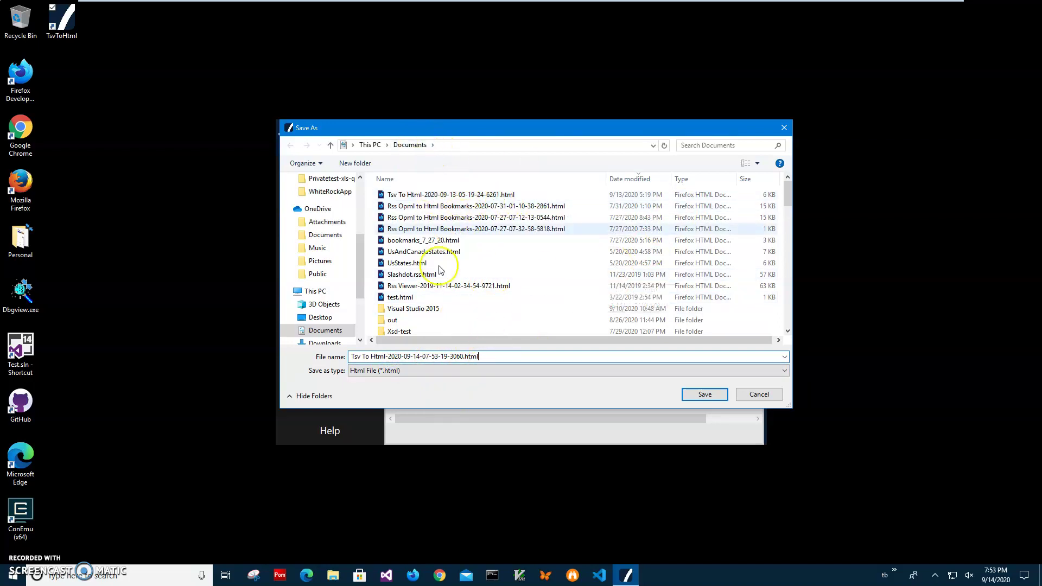
pyautogui.moveTo(492, 356); pyautogui.dragTo(330, 362)
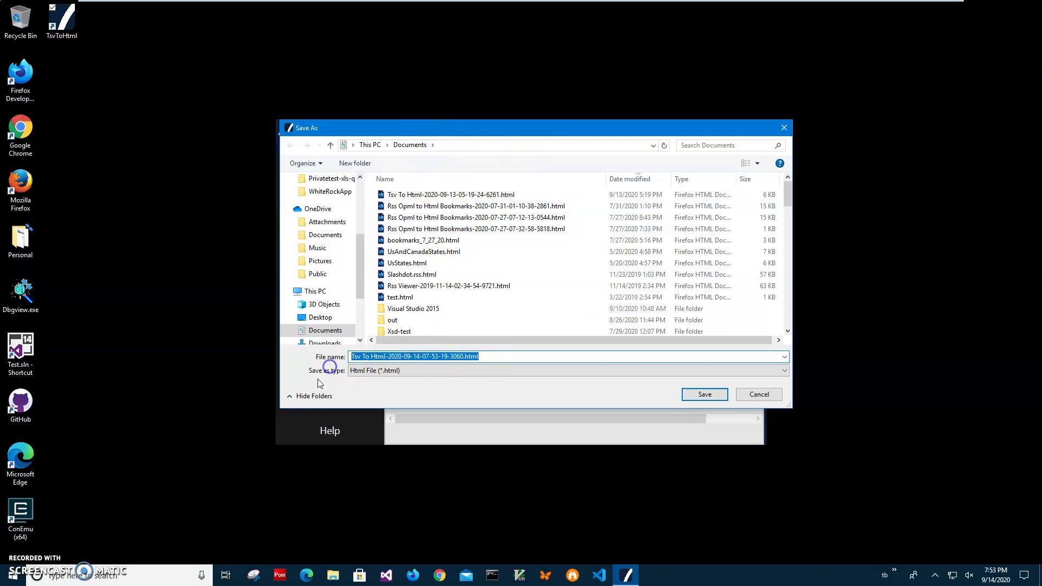
pyautogui.click(505, 356)
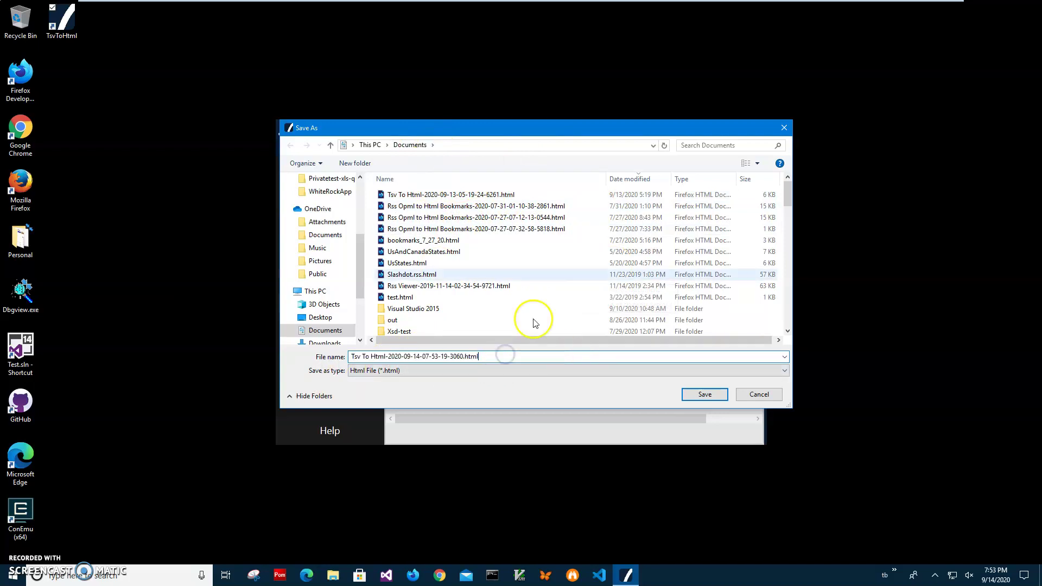
pyautogui.click(704, 396)
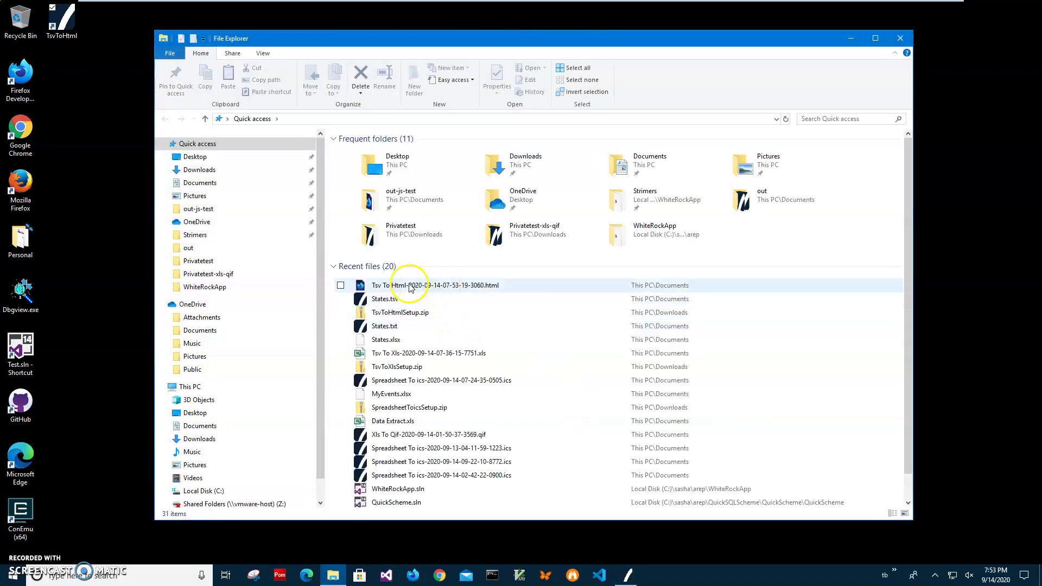
# Open the converted HTML file in Firefox and scroll through the green-headed States table
pyautogui.click(410, 287)
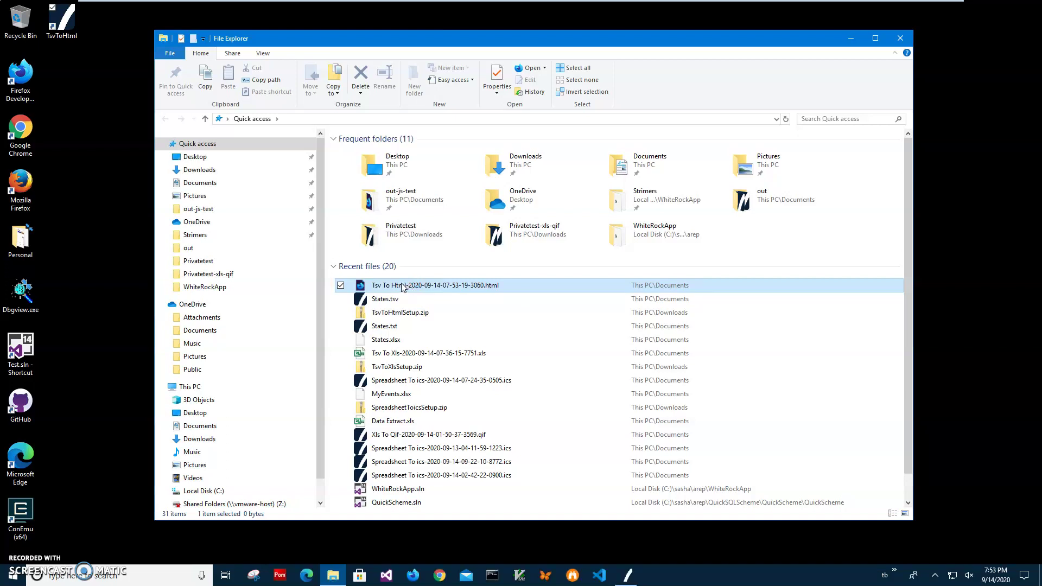
pyautogui.doubleClick(403, 286)
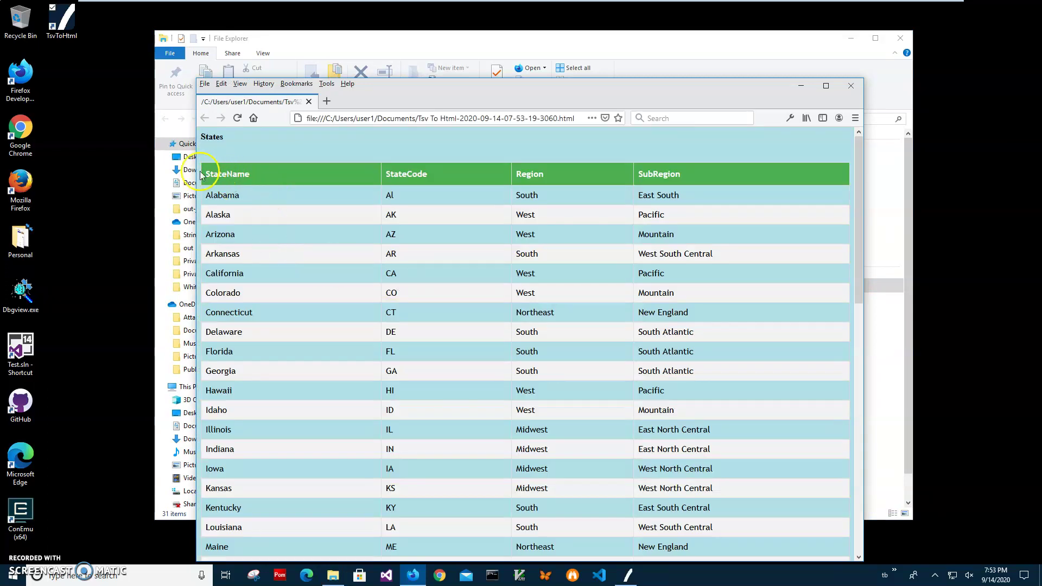
pyautogui.moveTo(228, 174); pyautogui.dragTo(499, 368)
pyautogui.click(438, 372)
pyautogui.scroll(-10, 454, 333)
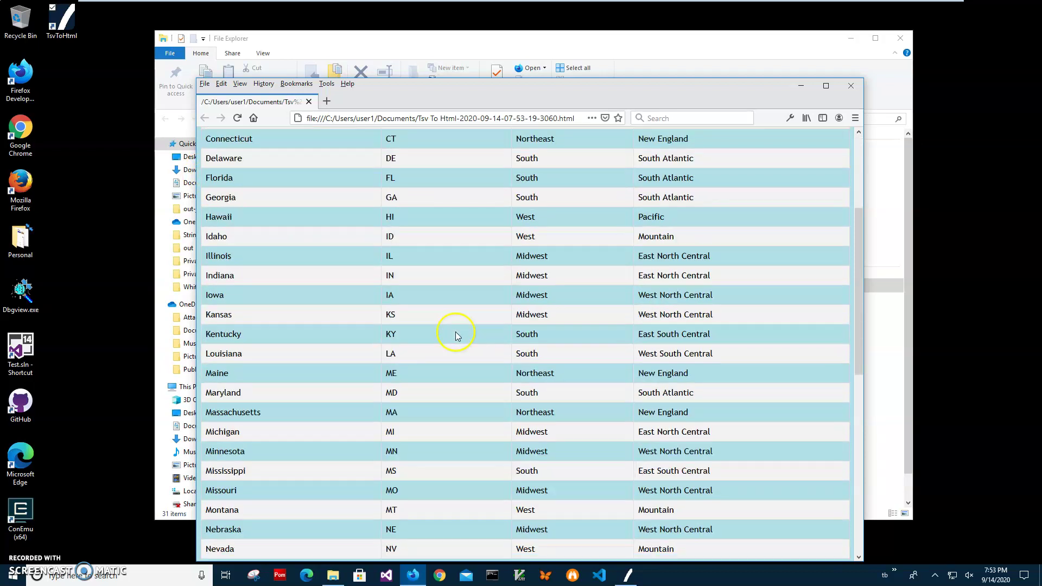
pyautogui.scroll(15, 464, 331)
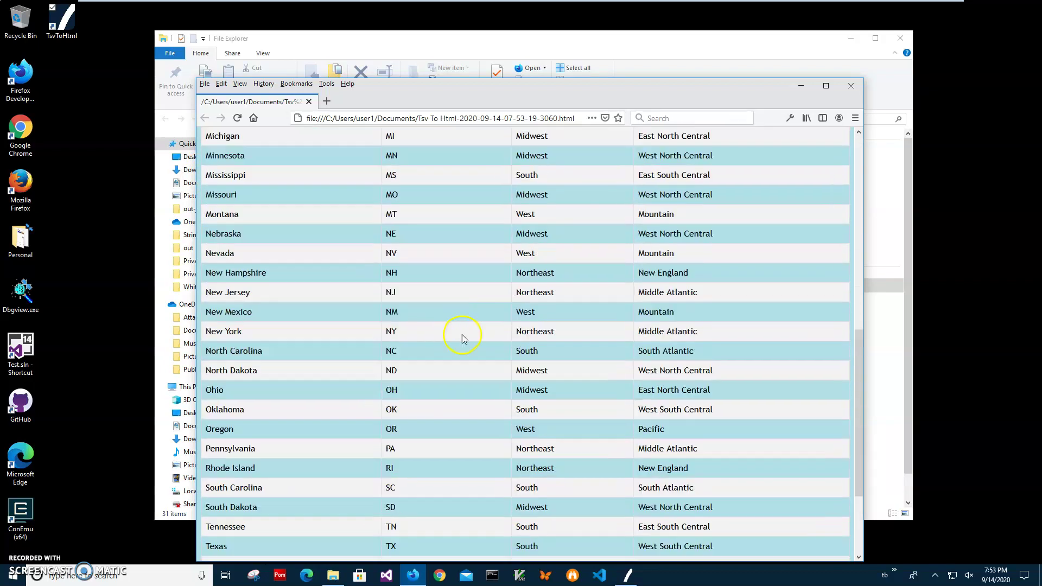
pyautogui.click(639, 49)
# Open States.tsv in Tsv Viewer and enlarge its window
pyautogui.click(389, 300)
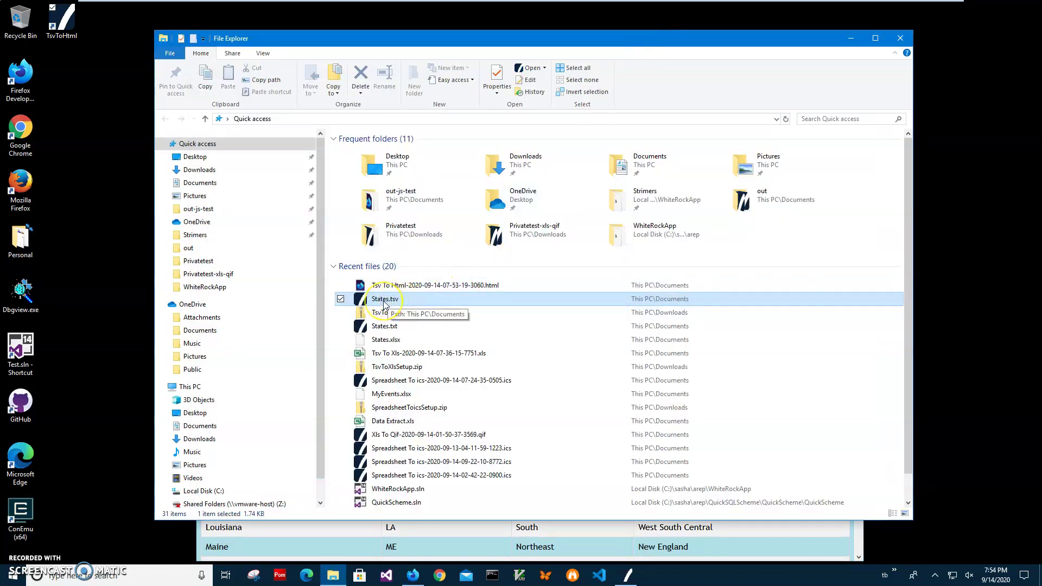
pyautogui.doubleClick(383, 302)
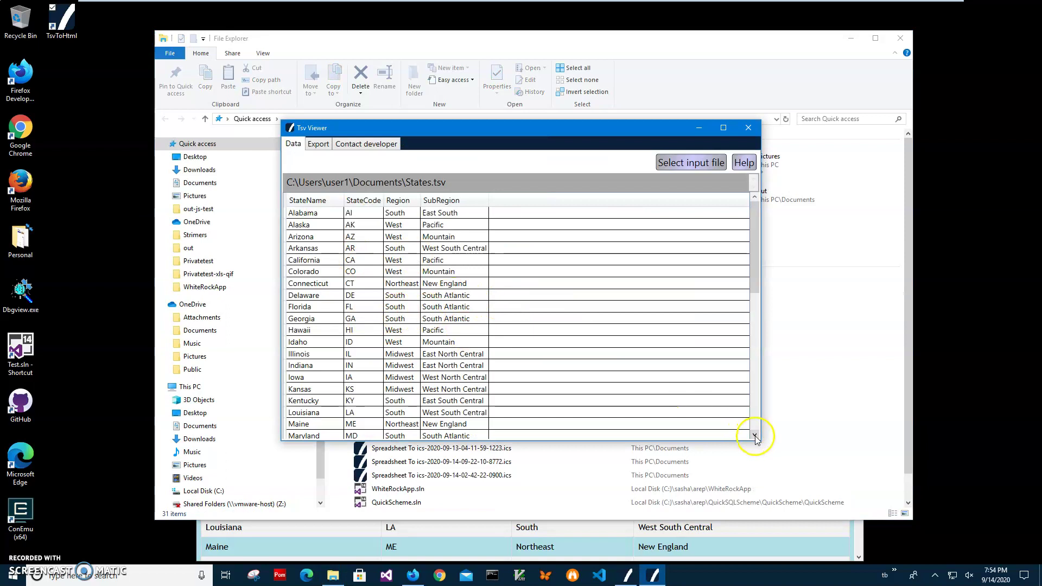
pyautogui.moveTo(756, 440); pyautogui.dragTo(797, 500)
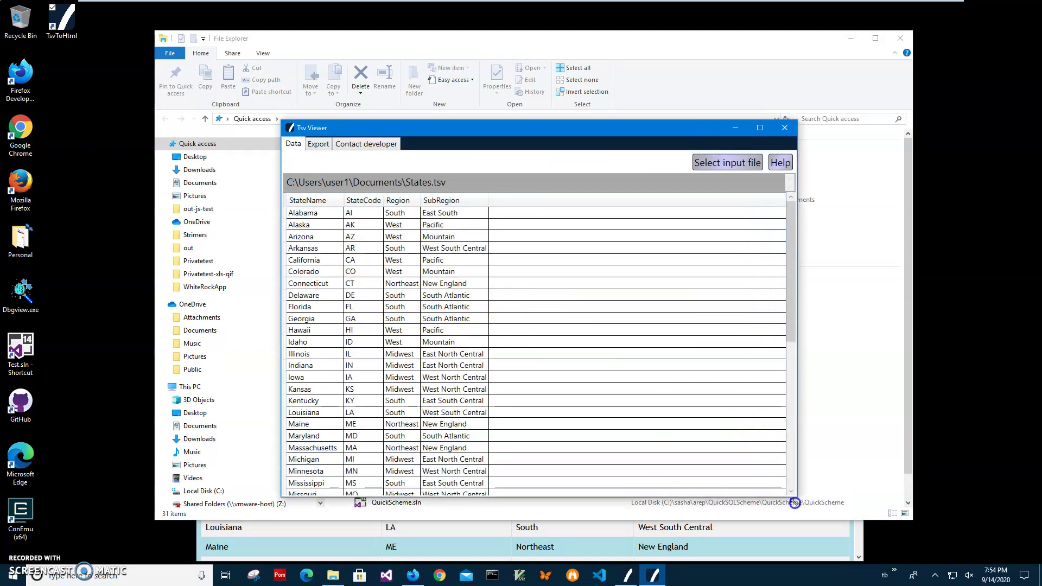
# Sort the grid by SubRegion, Region, StateCode, then back by StateName, and check Export
pyautogui.click(452, 203)
pyautogui.click(395, 202)
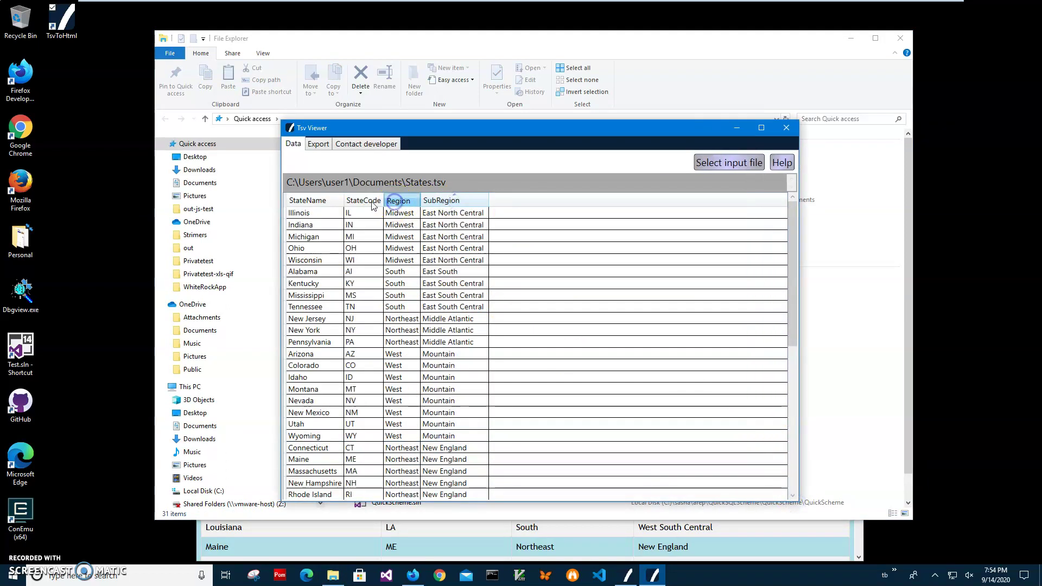
pyautogui.click(372, 202)
pyautogui.click(326, 203)
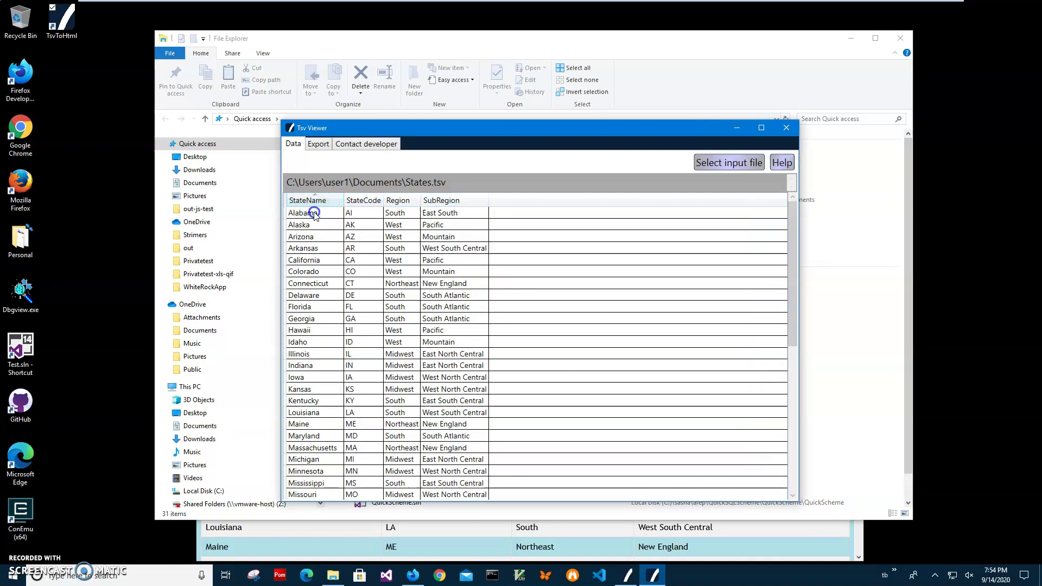
pyautogui.click(314, 213)
pyautogui.click(318, 144)
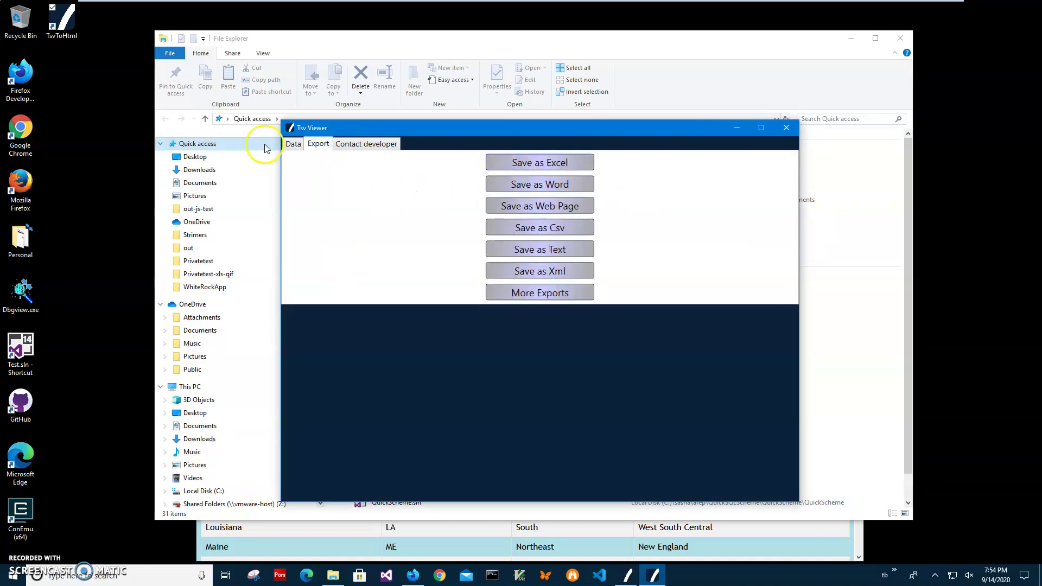
pyautogui.click(293, 143)
pyautogui.moveTo(432, 126); pyautogui.dragTo(616, 111)
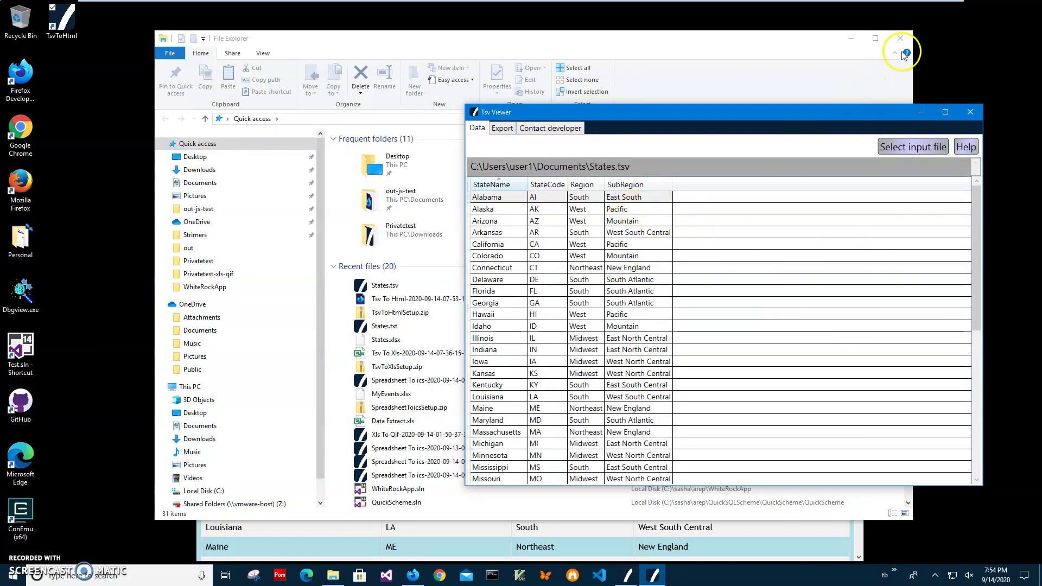
pyautogui.click(852, 44)
# Minimize File Explorer, nudge Tsv Viewer aside, and bring the Firefox States table forward
pyautogui.click(853, 43)
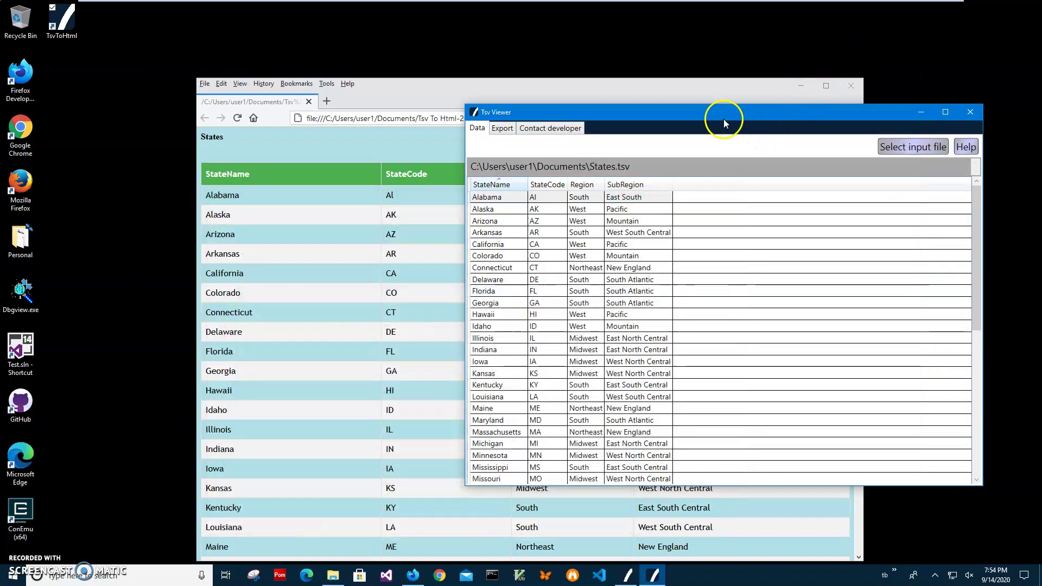
pyautogui.moveTo(724, 120); pyautogui.dragTo(742, 109)
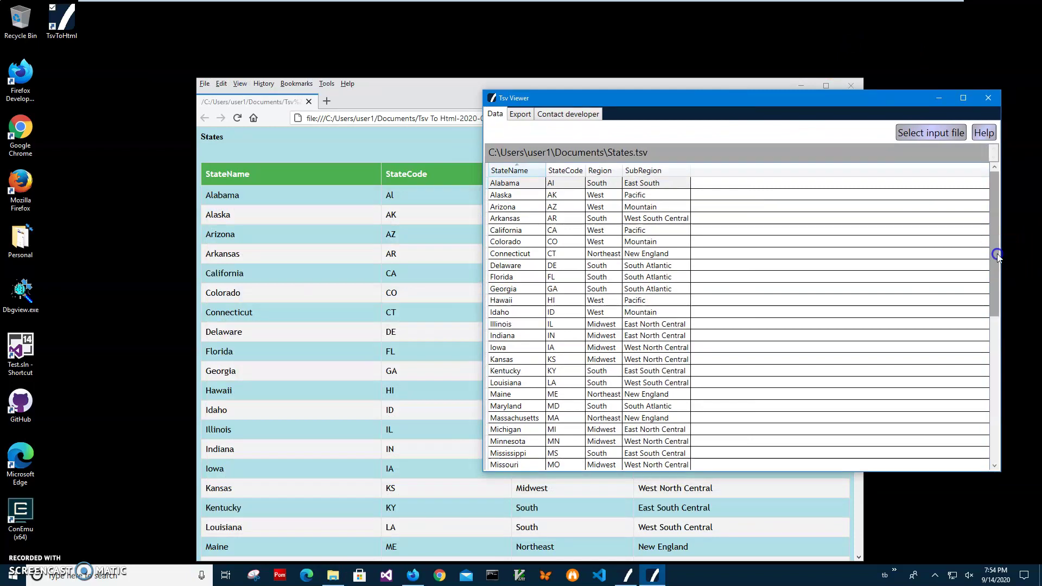
pyautogui.moveTo(994, 271); pyautogui.dragTo(991, 424)
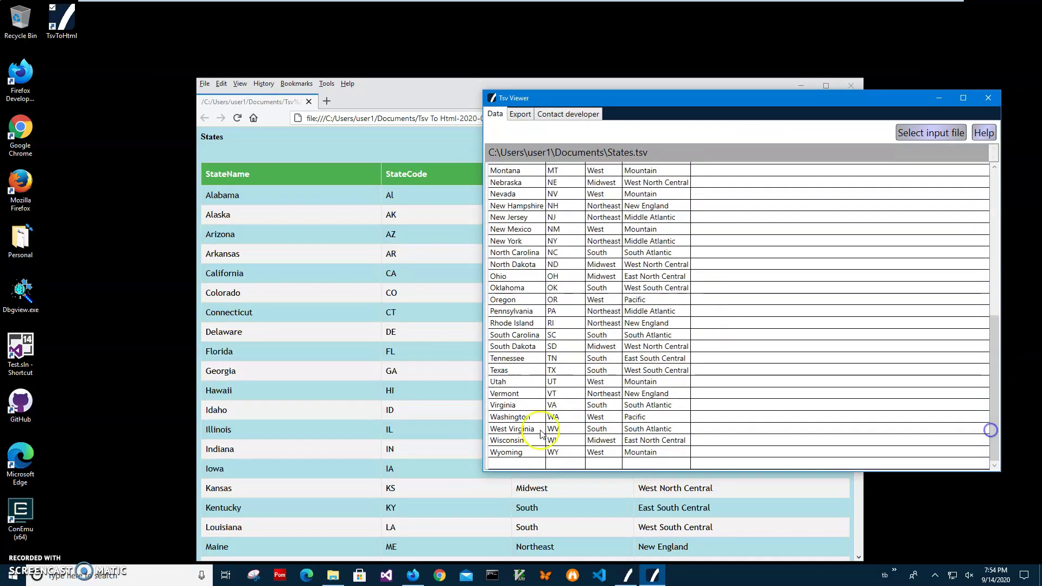
pyautogui.click(404, 396)
pyautogui.scroll(-15, 429, 333)
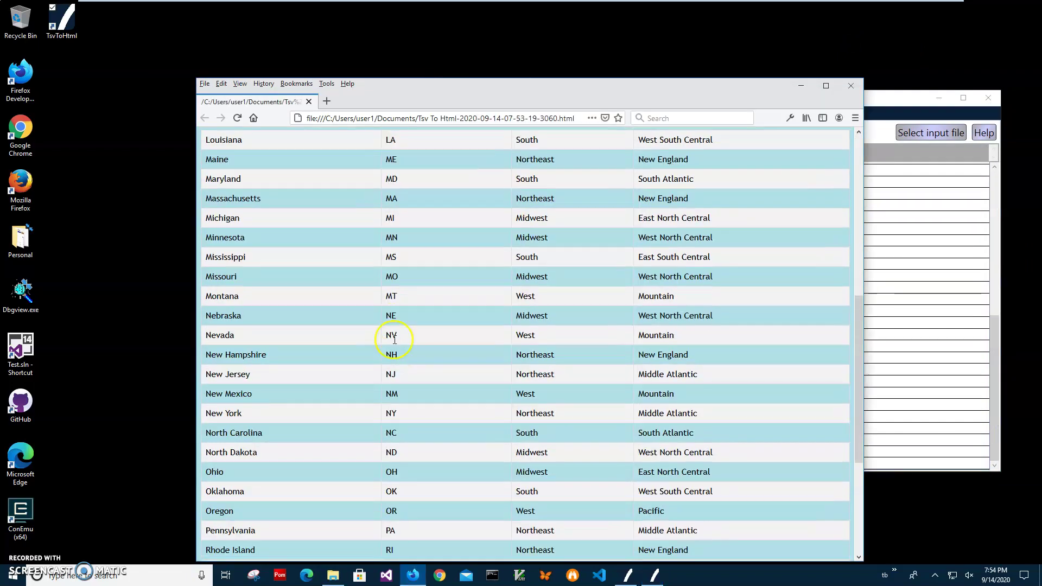
pyautogui.scroll(16, 397, 348)
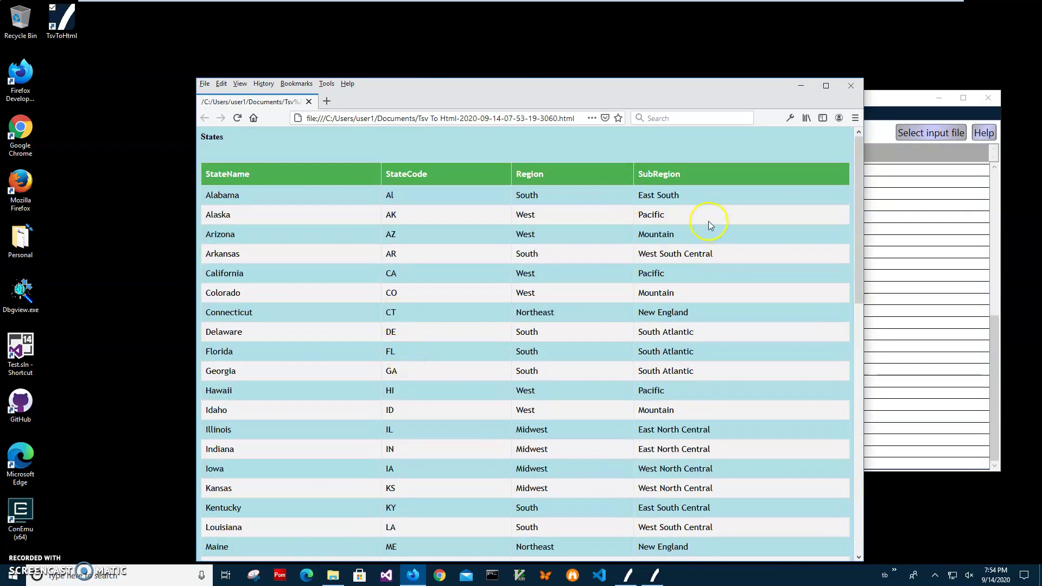
pyautogui.click(514, 119)
pyautogui.click(433, 120)
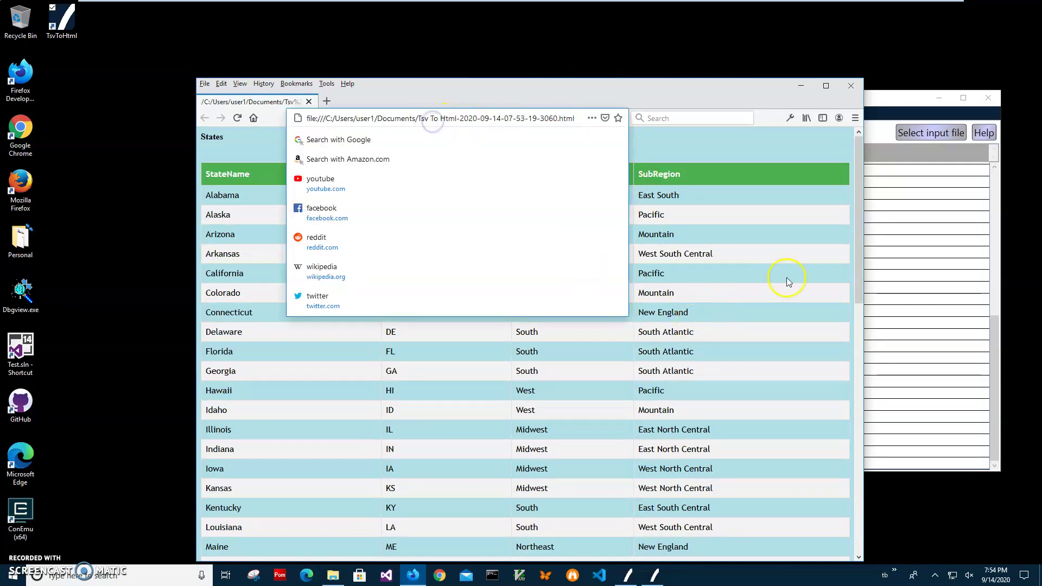
pyautogui.click(798, 252)
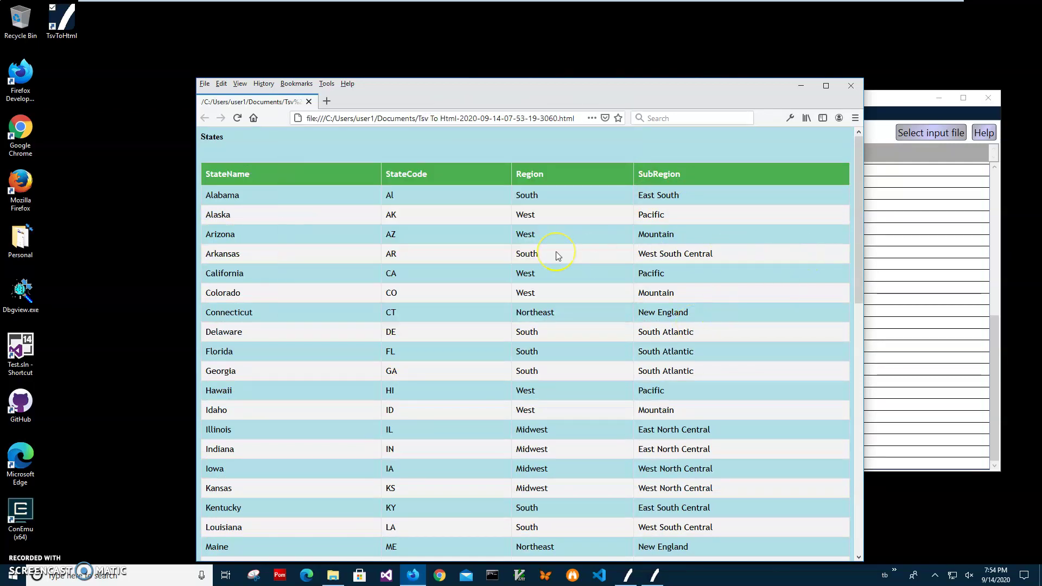